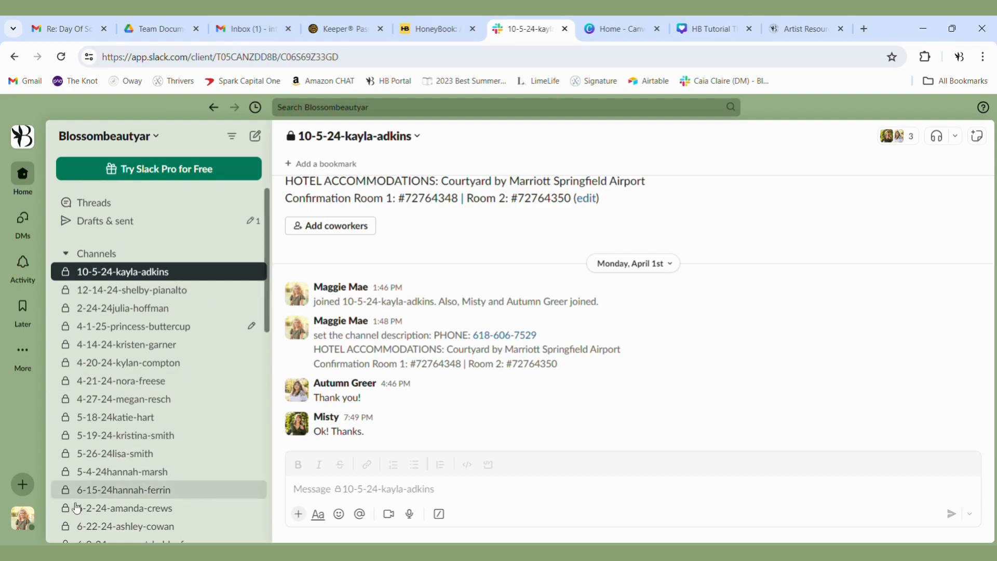
- Open your own profile for editing and look through its name, title, pronunciation and time zone fields
{"action": "left_click", "coordinate": [23, 524]}
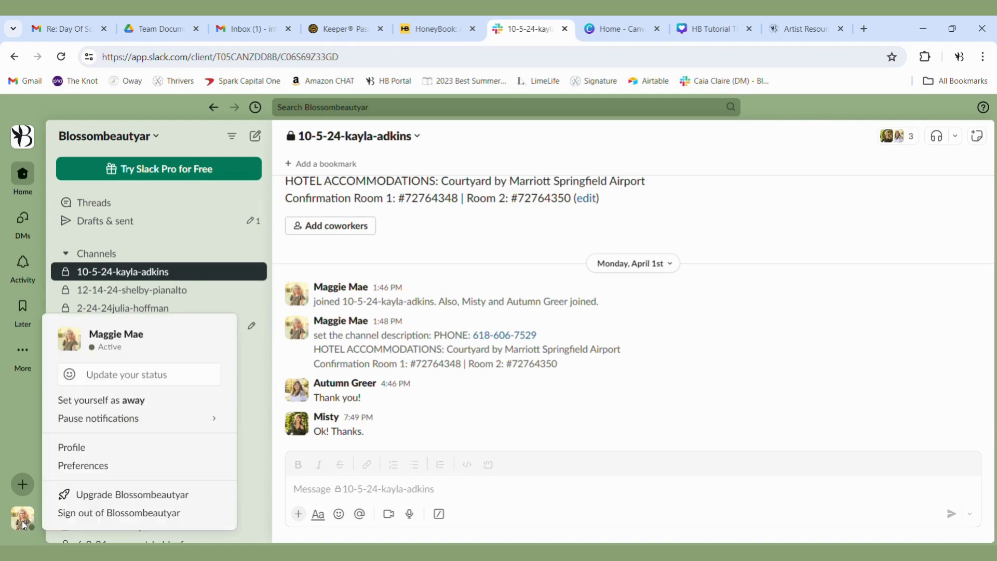
{"action": "left_click", "coordinate": [74, 450]}
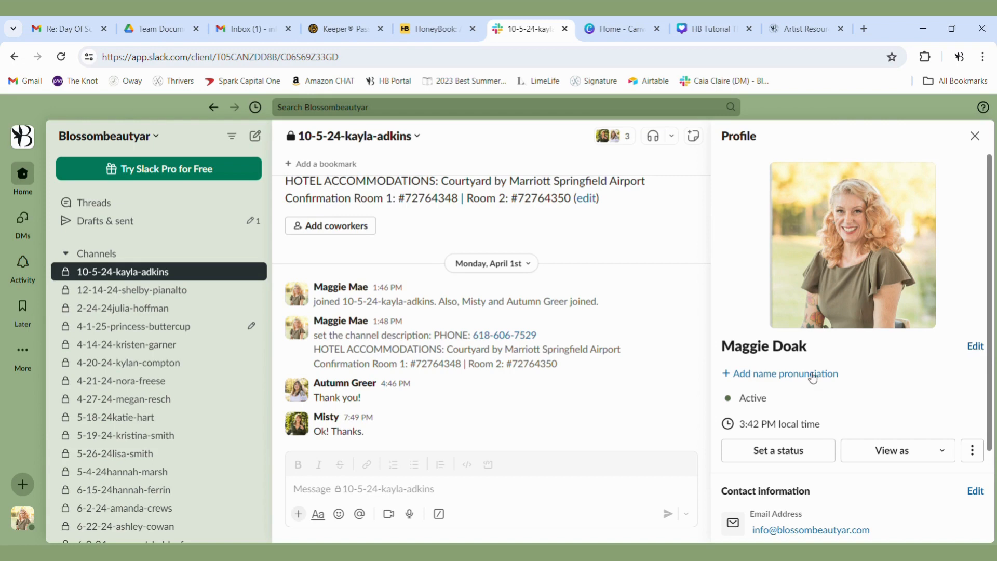
{"action": "scroll", "coordinate": [813, 377], "scroll_direction": "down", "scroll_amount": 1}
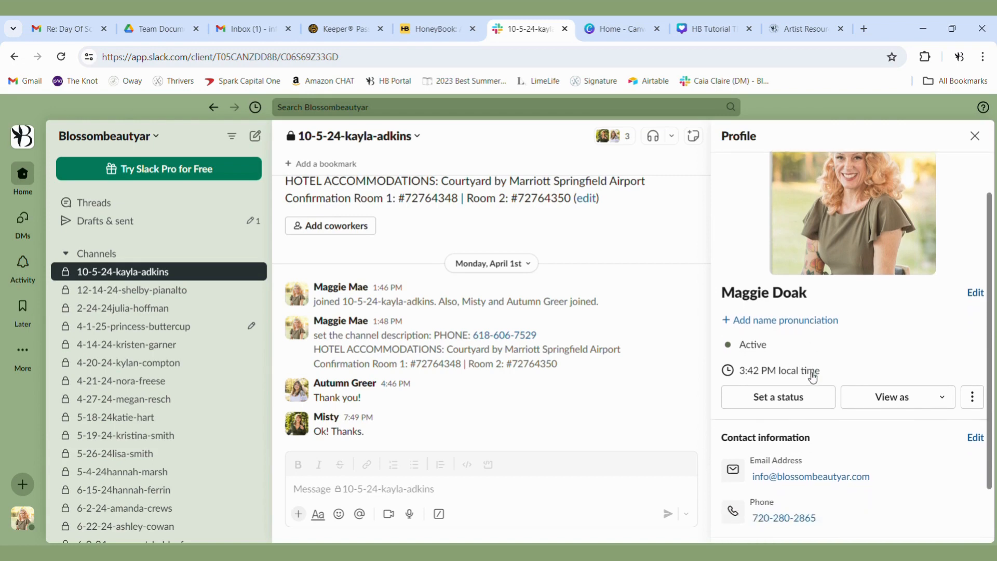
{"action": "left_click", "coordinate": [809, 327]}
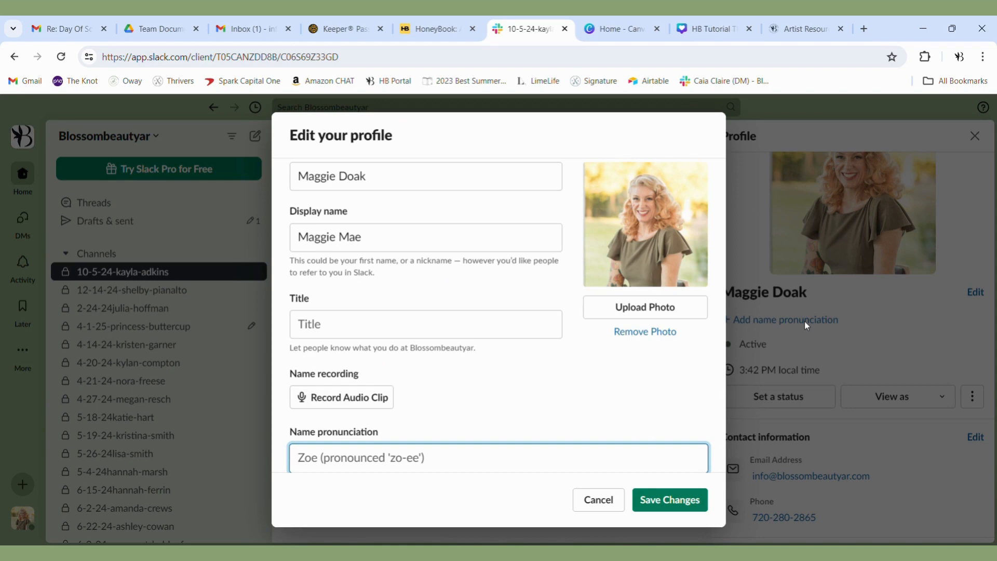
{"action": "scroll", "coordinate": [446, 198], "scroll_direction": "up", "scroll_amount": 1}
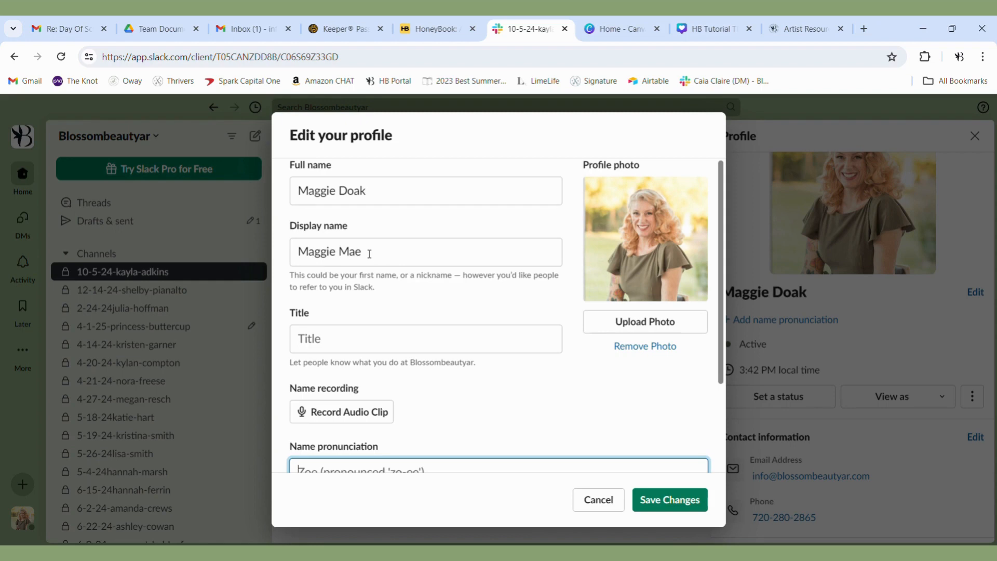
{"action": "scroll", "coordinate": [369, 254], "scroll_direction": "down", "scroll_amount": 1}
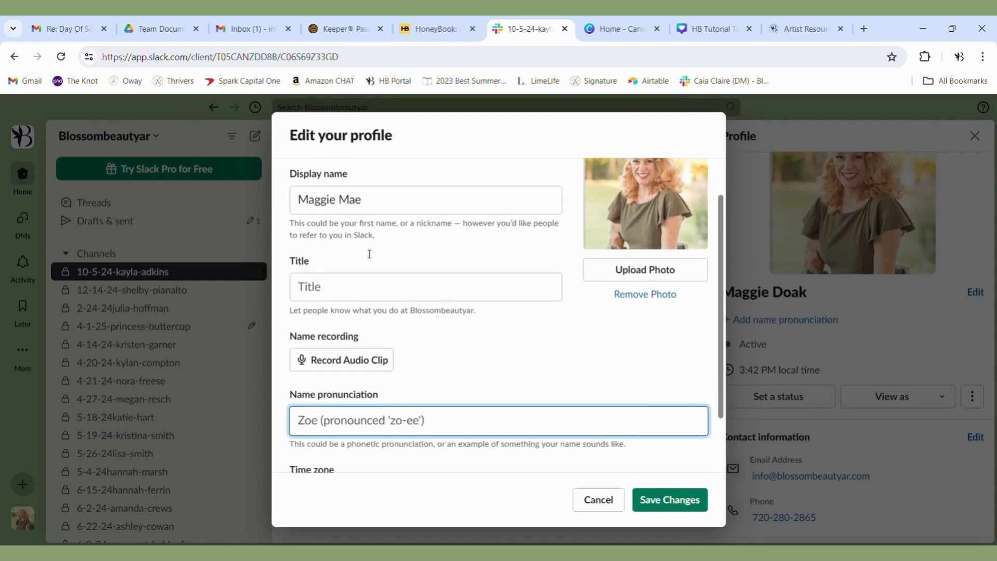
{"action": "scroll", "coordinate": [366, 253], "scroll_direction": "down", "scroll_amount": 2}
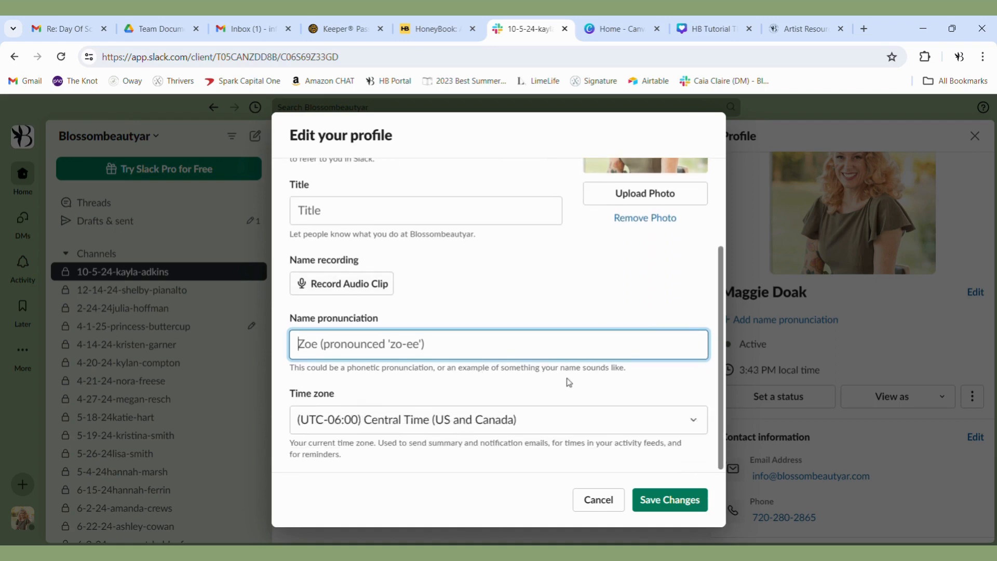
- Browse the profile's time zone options and pick (UTC-06:00) Central Time (US and Canada)
{"action": "left_click", "coordinate": [694, 428]}
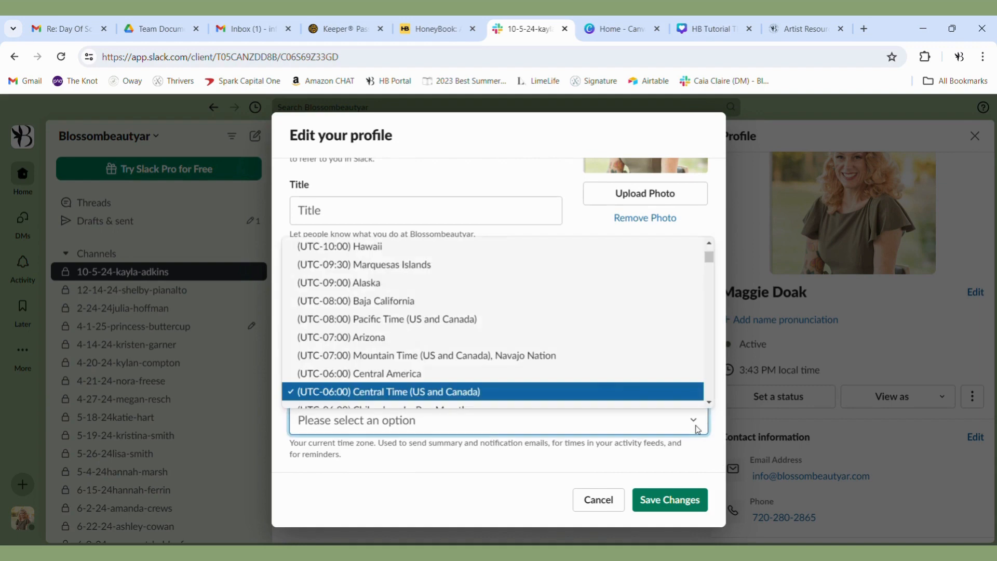
{"action": "scroll", "coordinate": [546, 347], "scroll_direction": "down", "scroll_amount": 1}
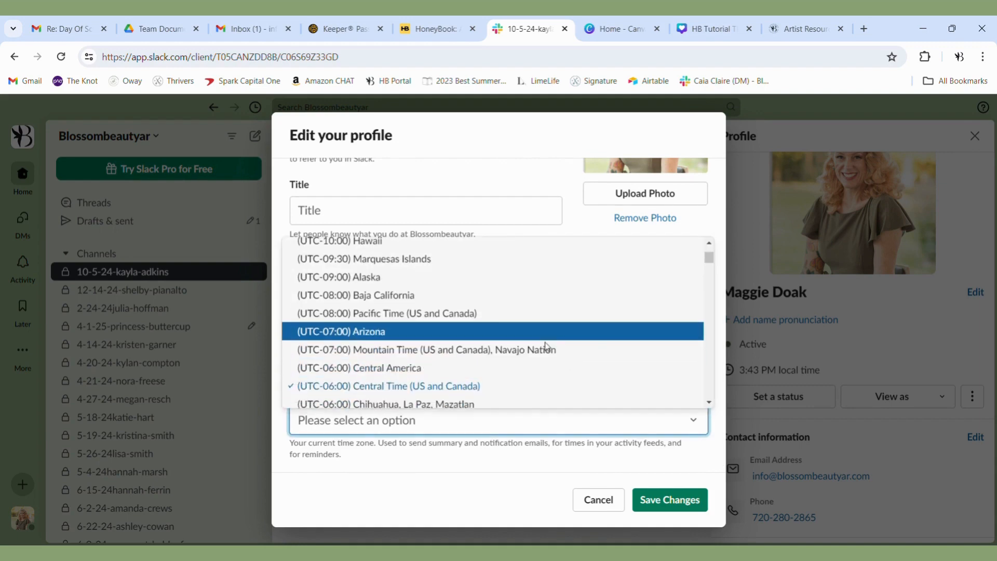
{"action": "scroll", "coordinate": [547, 346], "scroll_direction": "down", "scroll_amount": 4}
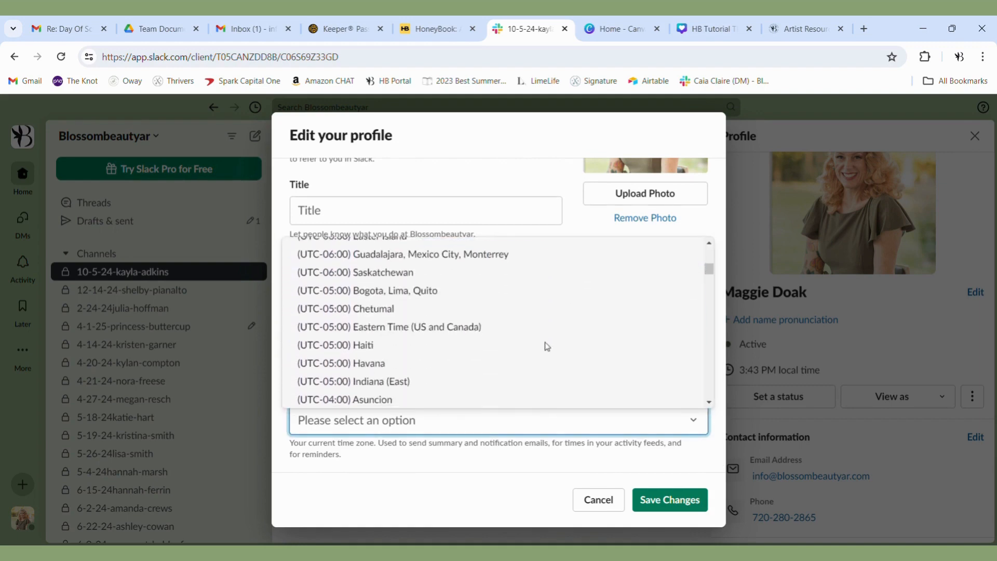
{"action": "scroll", "coordinate": [547, 347], "scroll_direction": "down", "scroll_amount": 5}
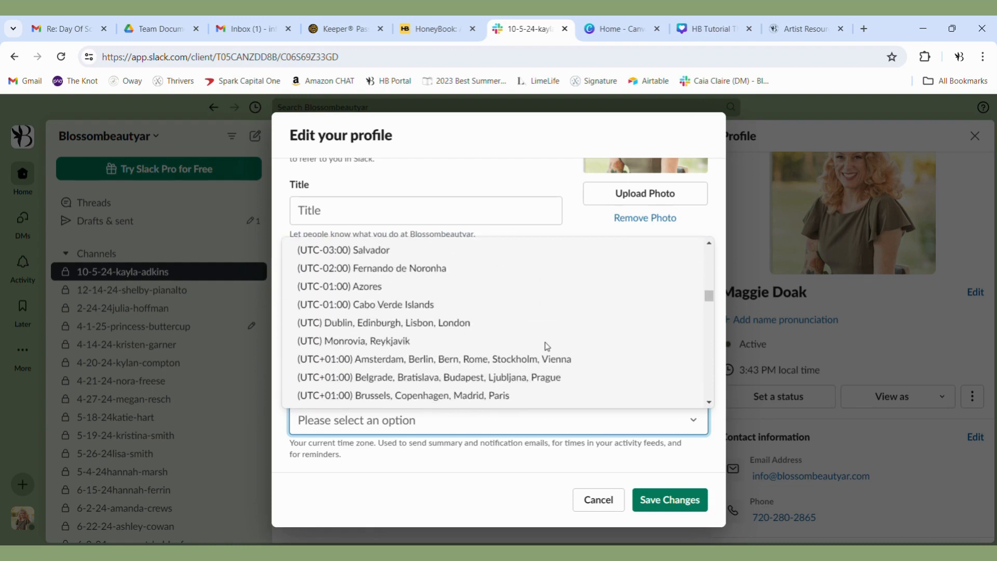
{"action": "scroll", "coordinate": [547, 347], "scroll_direction": "down", "scroll_amount": 1}
{"action": "scroll", "coordinate": [547, 347], "scroll_direction": "up", "scroll_amount": 8}
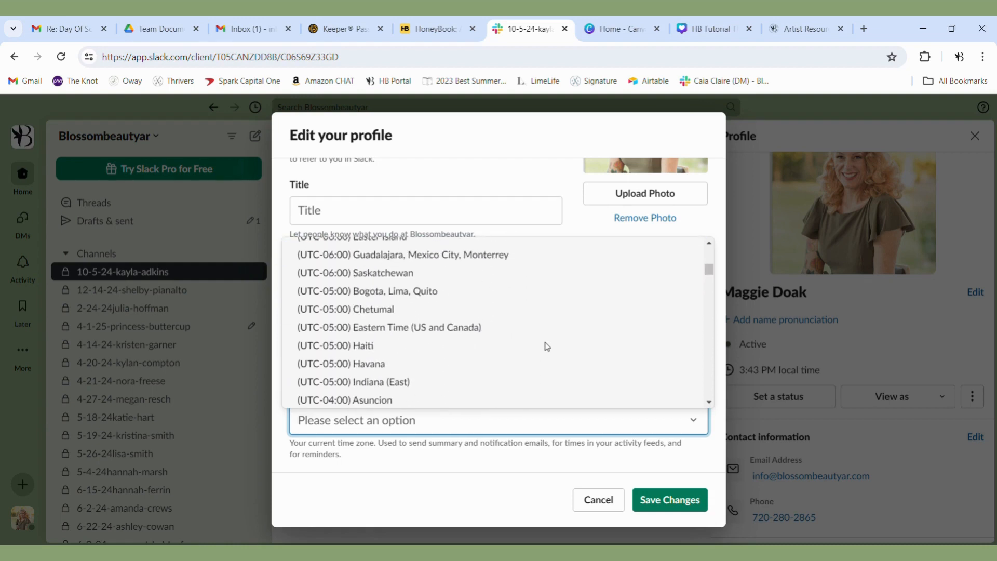
{"action": "scroll", "coordinate": [547, 346], "scroll_direction": "up", "scroll_amount": 3}
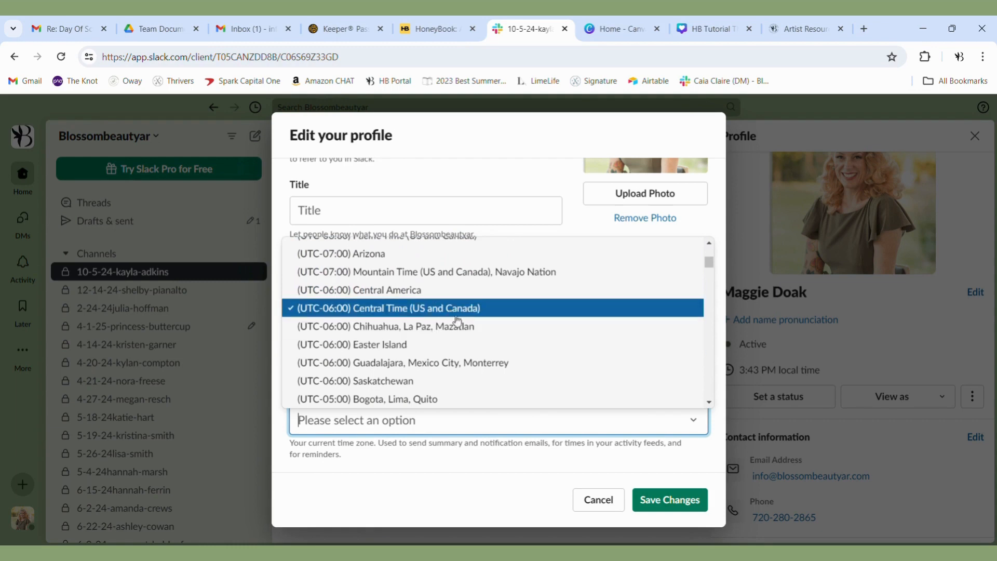
{"action": "left_click", "coordinate": [448, 312]}
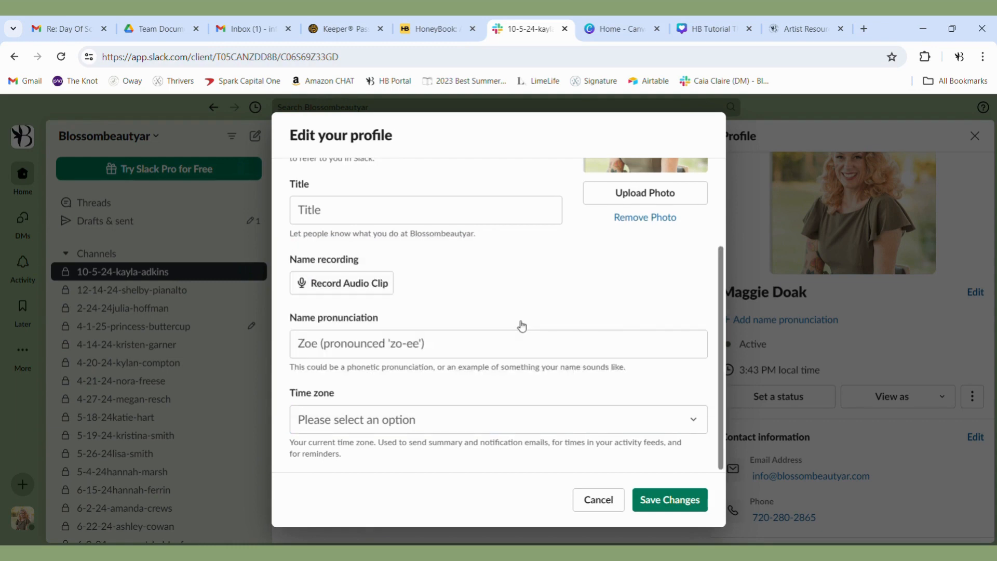
- Set the profile's time zone to (UTC-06:00) Central Time (US and Canada), save the changes and close the profile
{"action": "left_click", "coordinate": [603, 417]}
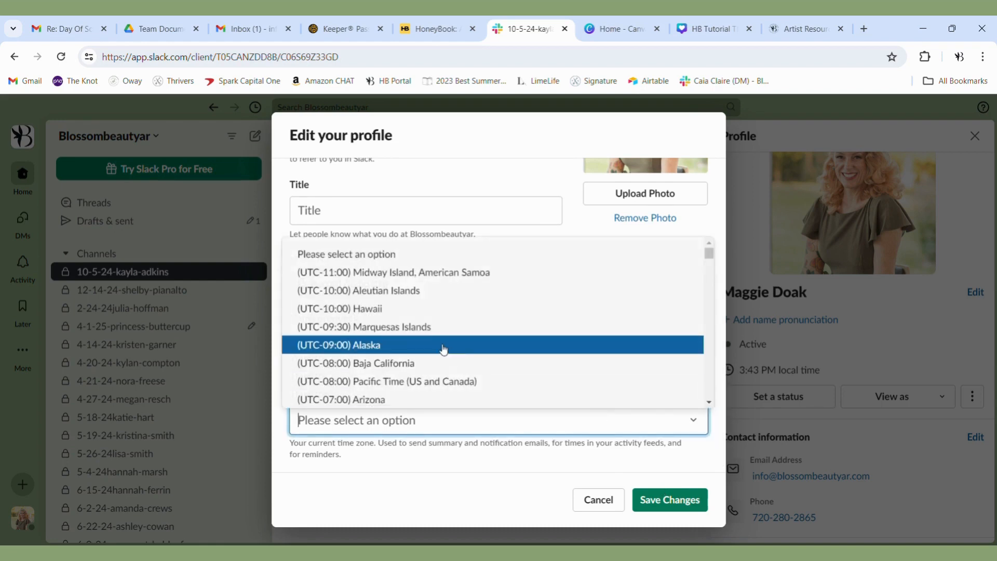
{"action": "scroll", "coordinate": [442, 354], "scroll_direction": "down", "scroll_amount": 3}
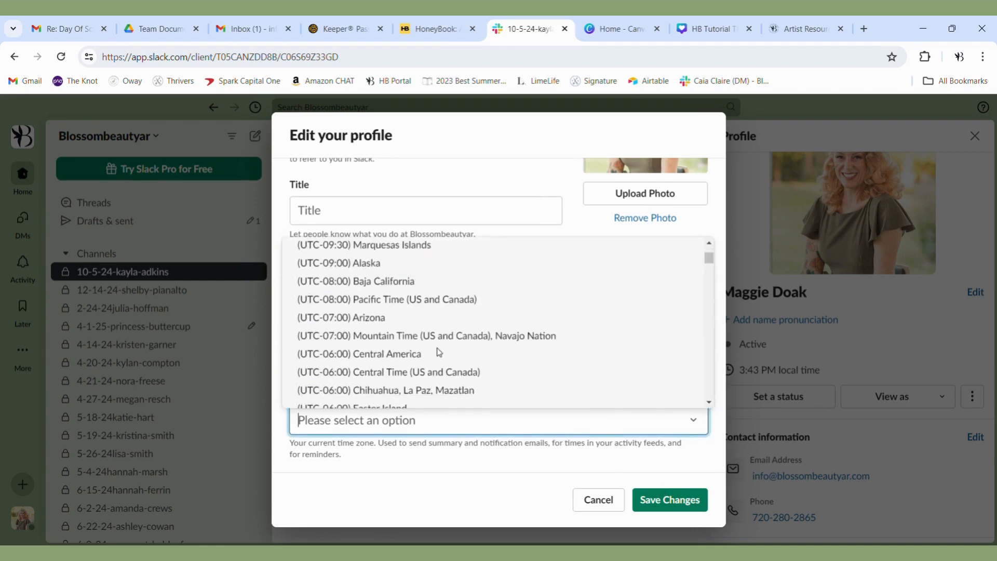
{"action": "left_click", "coordinate": [445, 373]}
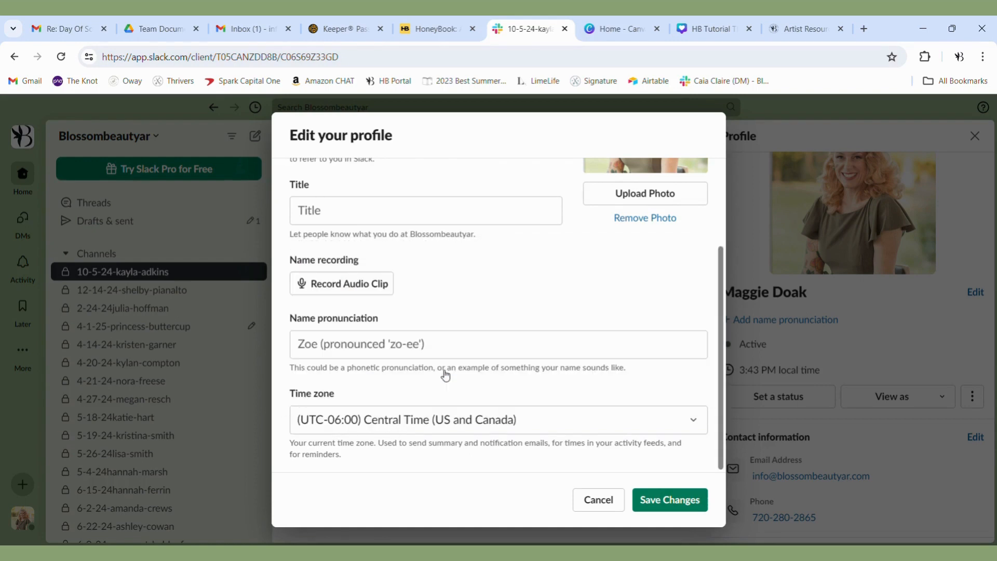
{"action": "left_click", "coordinate": [653, 510]}
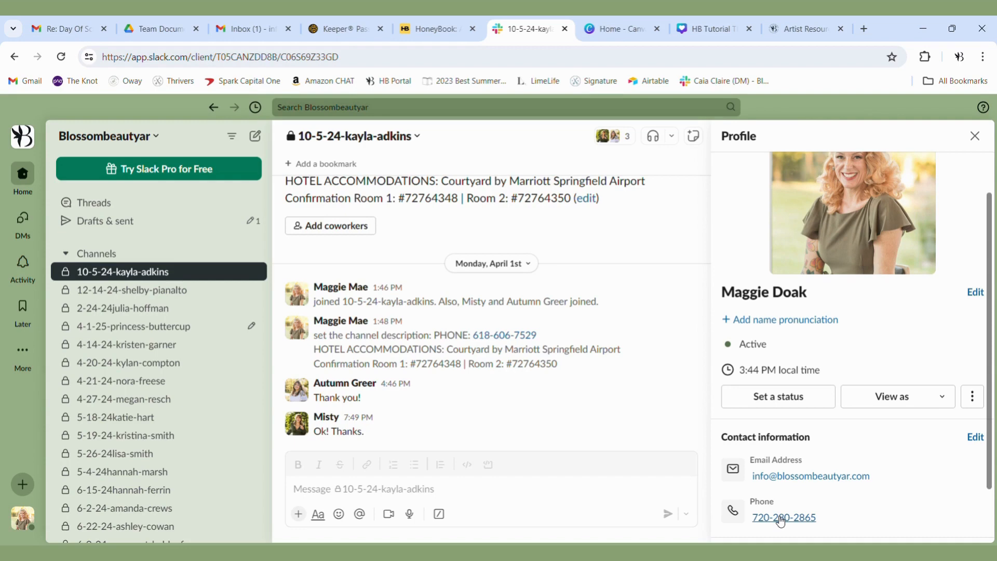
{"action": "left_click", "coordinate": [976, 137]}
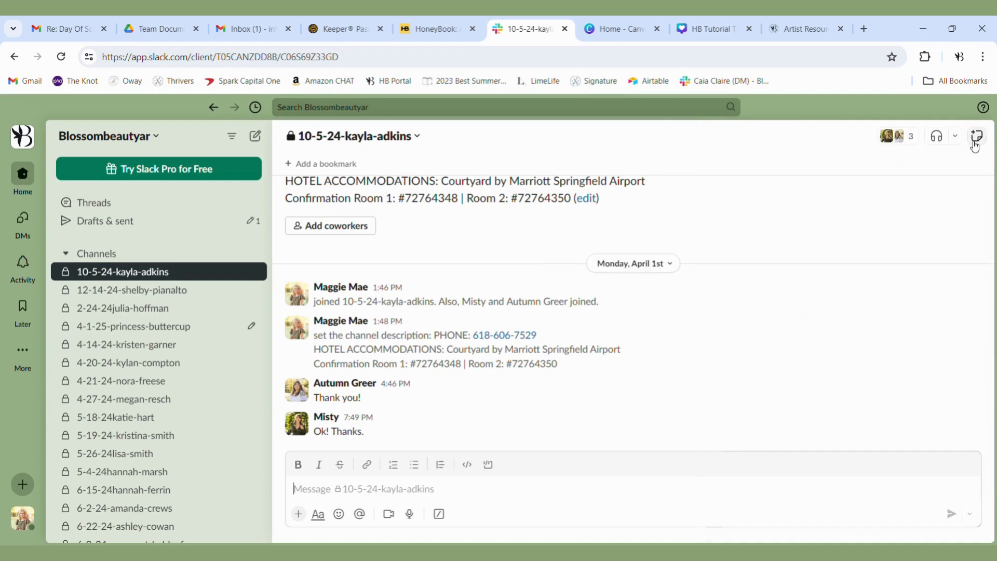
- Open the preferences and review the notification settings, from triggers, keywords and schedule to sounds and mobile or email delivery
{"action": "left_click", "coordinate": [22, 528]}
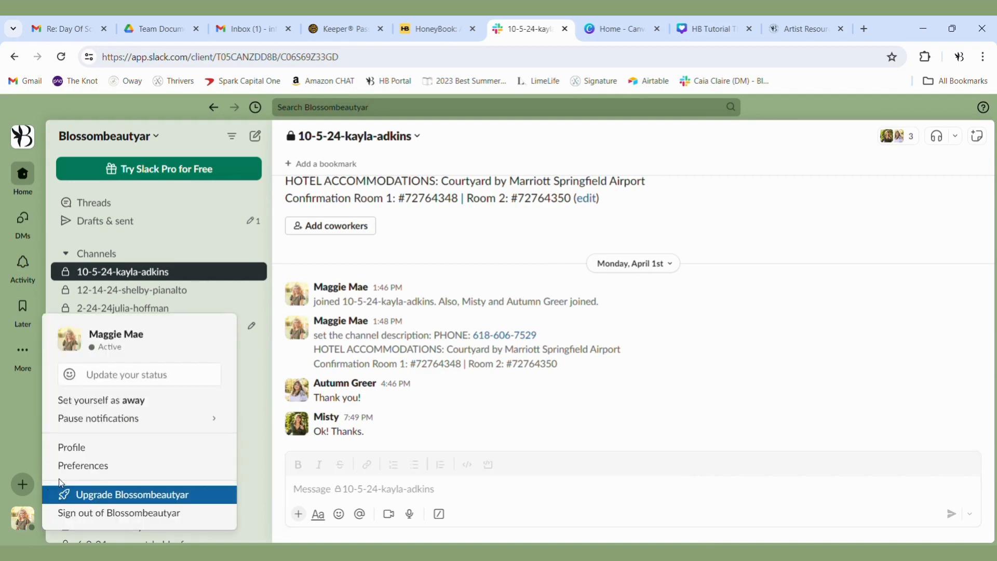
{"action": "left_click", "coordinate": [79, 467]}
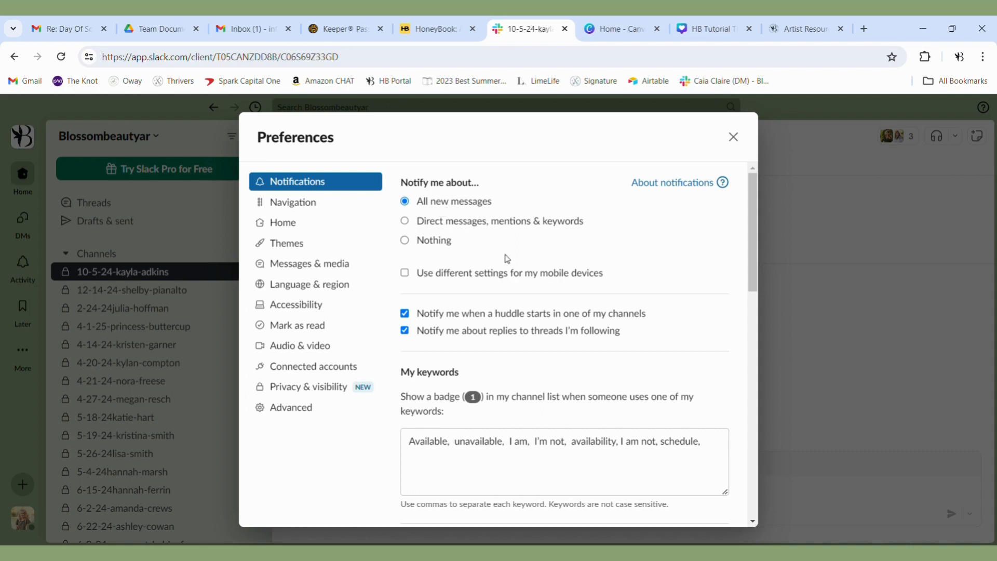
{"action": "scroll", "coordinate": [507, 258], "scroll_direction": "down", "scroll_amount": 1}
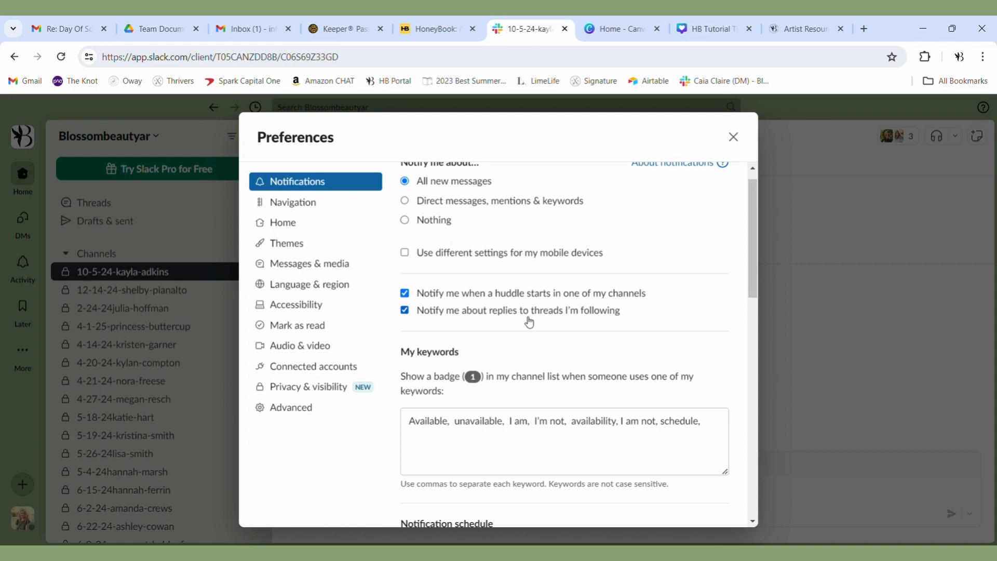
{"action": "scroll", "coordinate": [529, 322], "scroll_direction": "down", "scroll_amount": 2}
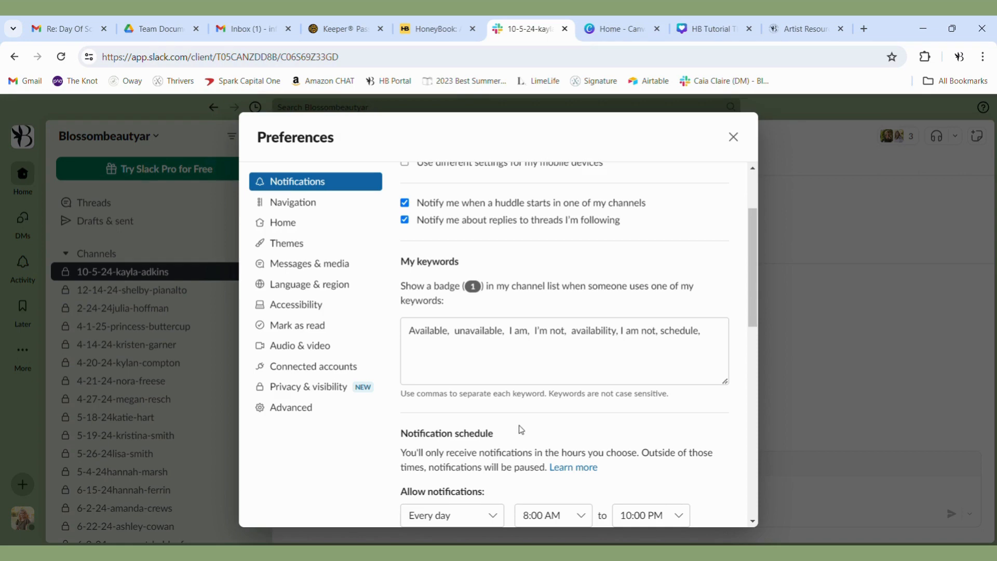
{"action": "scroll", "coordinate": [521, 429], "scroll_direction": "down", "scroll_amount": 3}
{"action": "scroll", "coordinate": [521, 429], "scroll_direction": "down", "scroll_amount": 2}
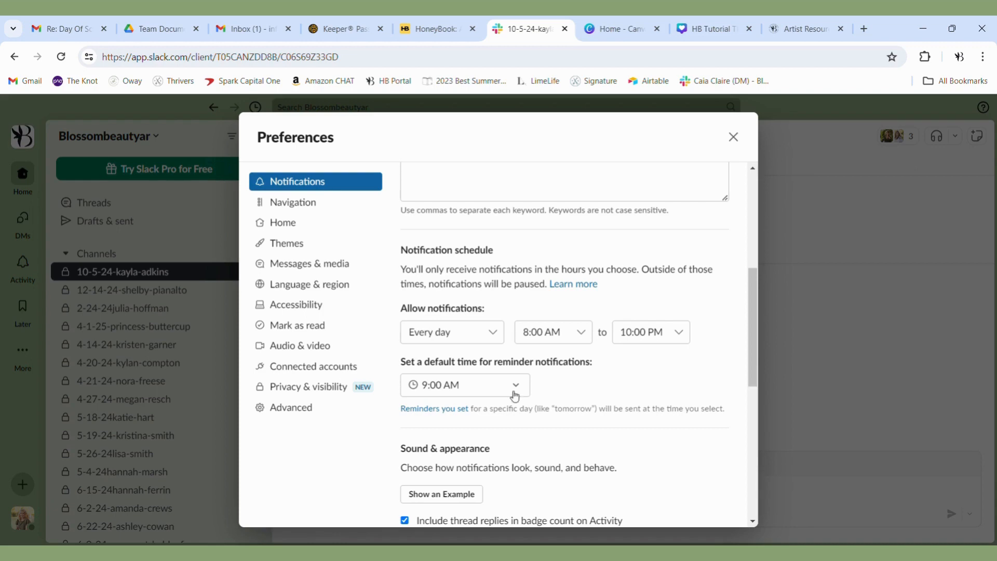
{"action": "scroll", "coordinate": [528, 392], "scroll_direction": "down", "scroll_amount": 3}
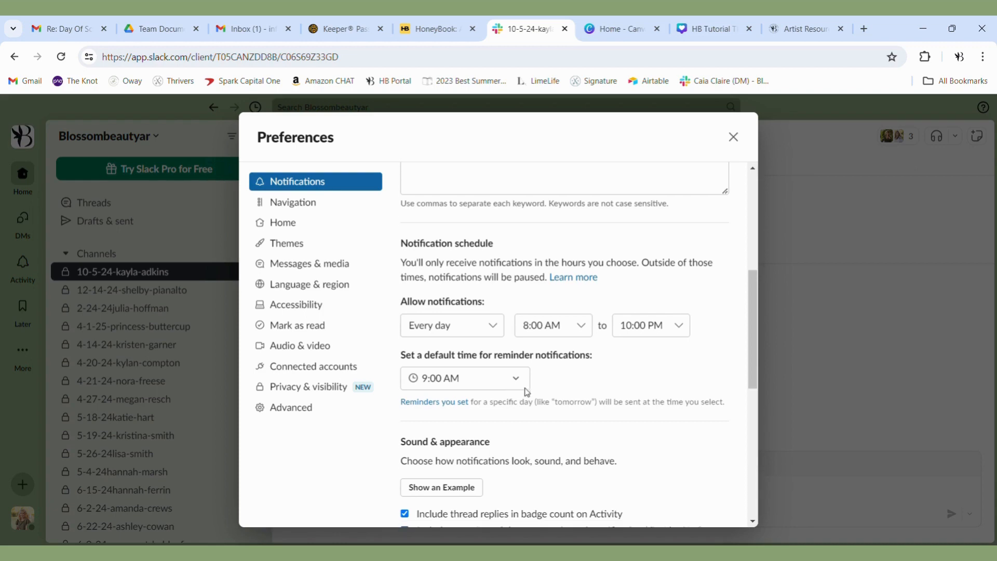
{"action": "scroll", "coordinate": [527, 392], "scroll_direction": "down", "scroll_amount": 2}
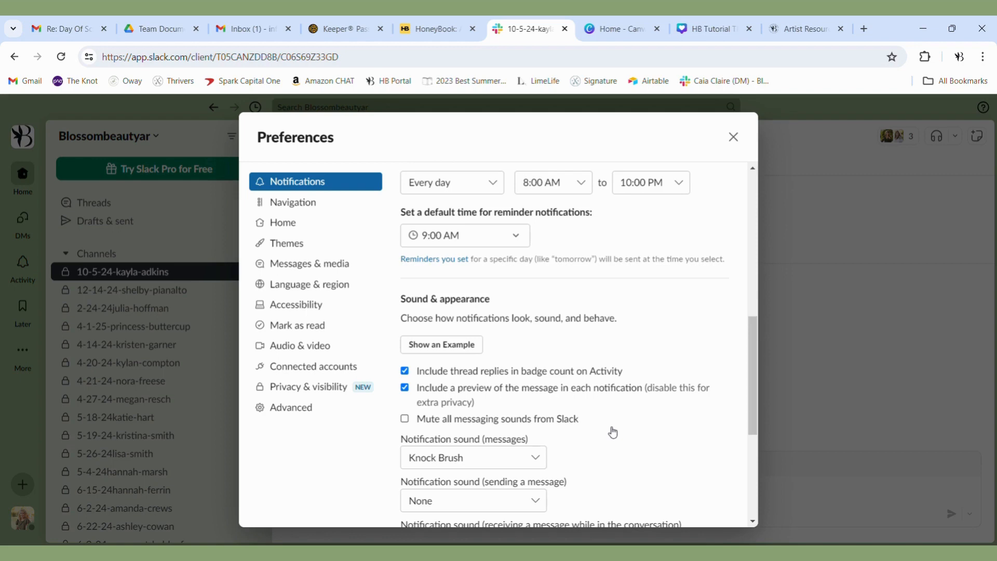
{"action": "scroll", "coordinate": [613, 432], "scroll_direction": "down", "scroll_amount": 4}
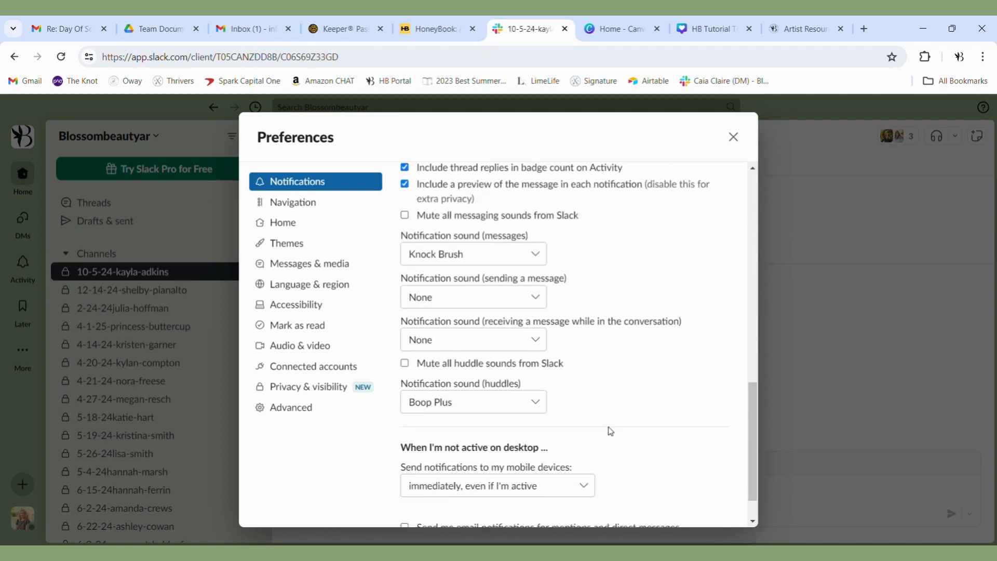
{"action": "scroll", "coordinate": [610, 431], "scroll_direction": "down", "scroll_amount": 2}
{"action": "scroll", "coordinate": [610, 432], "scroll_direction": "up", "scroll_amount": 2}
{"action": "scroll", "coordinate": [611, 432], "scroll_direction": "down", "scroll_amount": 1}
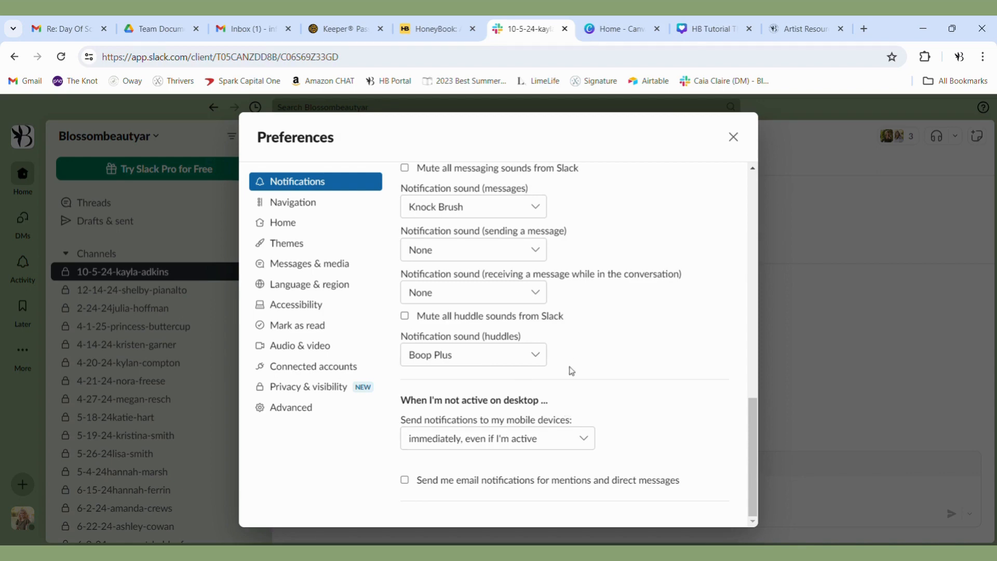
- In the navigation preferences, try showing the Channels tab in the navigation bar and hide it again
{"action": "left_click", "coordinate": [286, 207]}
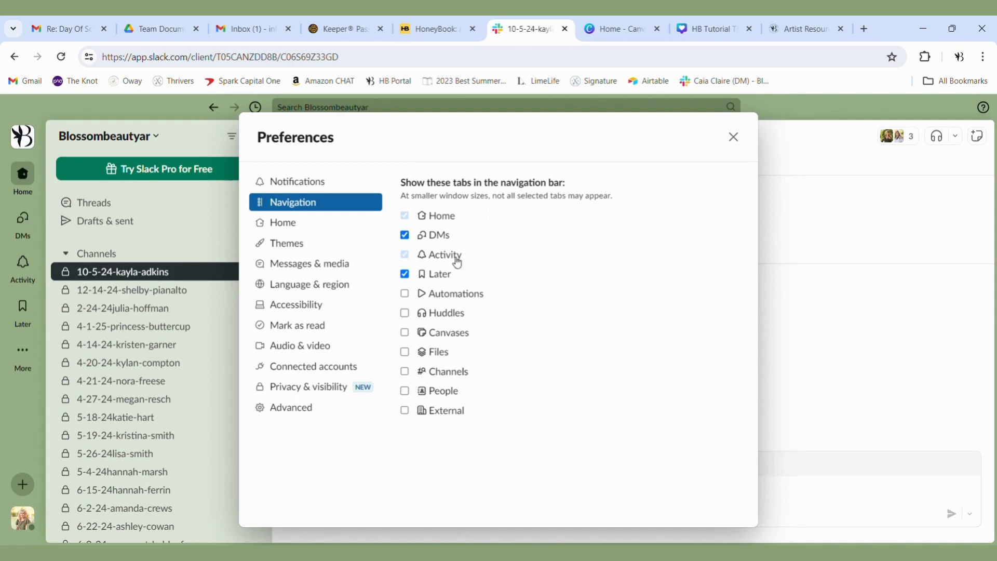
{"action": "left_click", "coordinate": [405, 372]}
{"action": "left_click", "coordinate": [410, 374]}
{"action": "left_click", "coordinate": [411, 373]}
{"action": "left_click", "coordinate": [413, 378]}
- Review the Home preferences for unread activity, sidebar items, shown conversations and sorting
{"action": "left_click", "coordinate": [306, 226]}
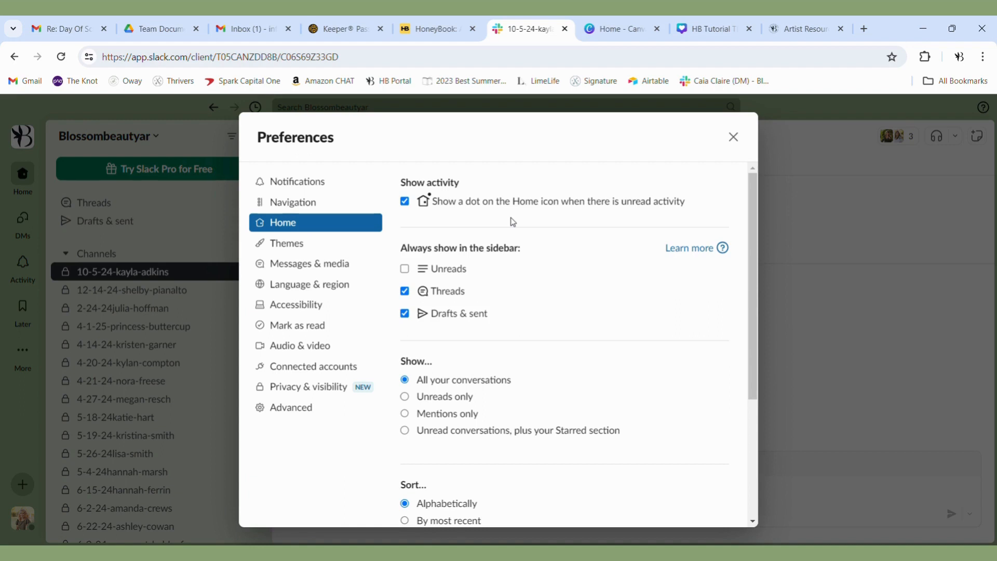
{"action": "scroll", "coordinate": [494, 345], "scroll_direction": "down", "scroll_amount": 3}
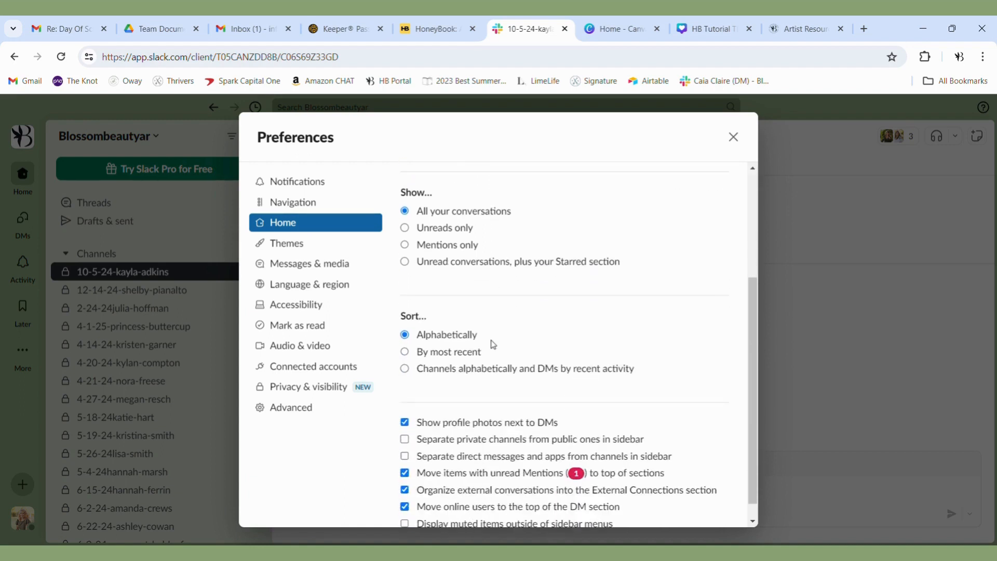
{"action": "scroll", "coordinate": [493, 345], "scroll_direction": "down", "scroll_amount": 1}
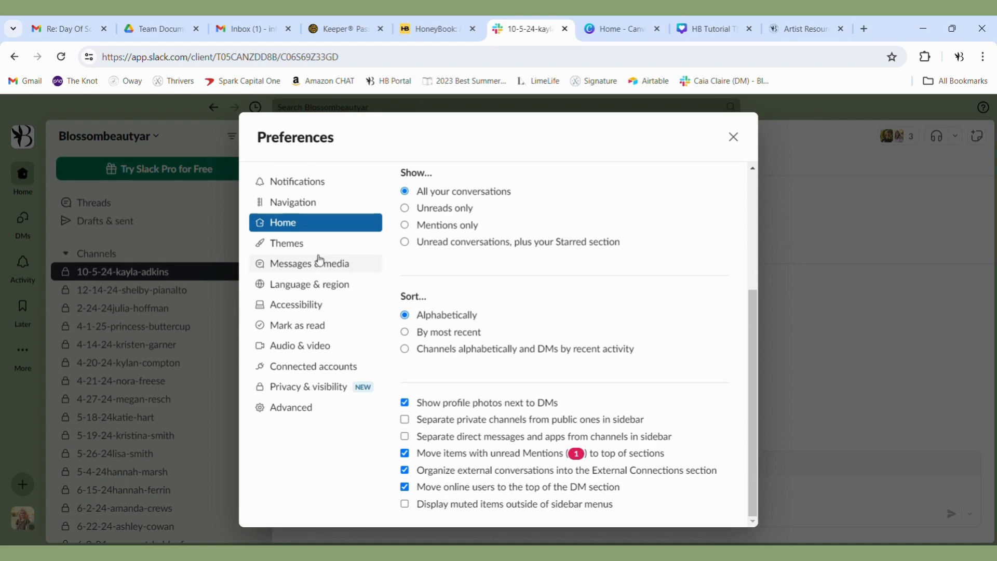
- In the theme preferences, try the Light color mode and switch to Dark
{"action": "left_click", "coordinate": [286, 250]}
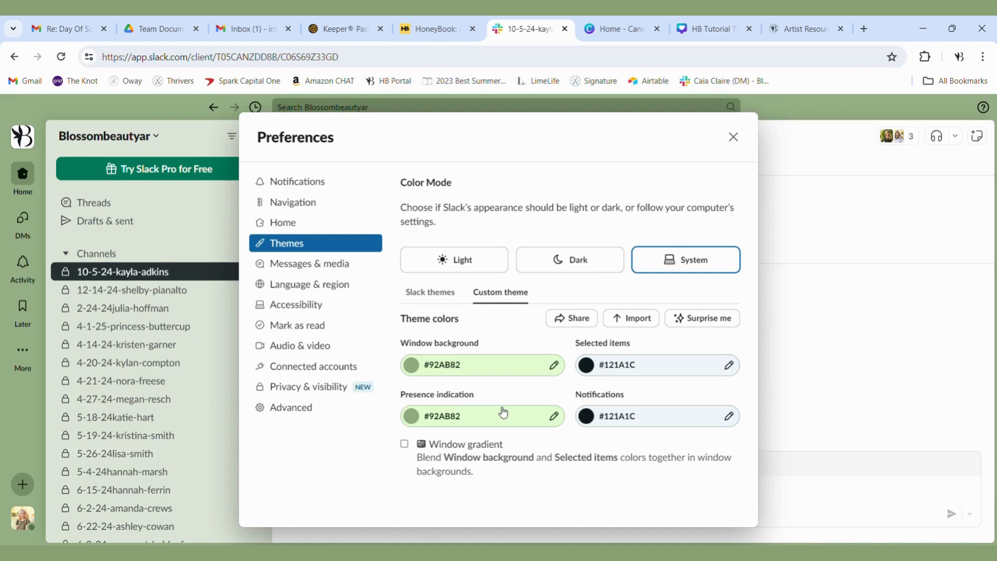
{"action": "left_click", "coordinate": [446, 263]}
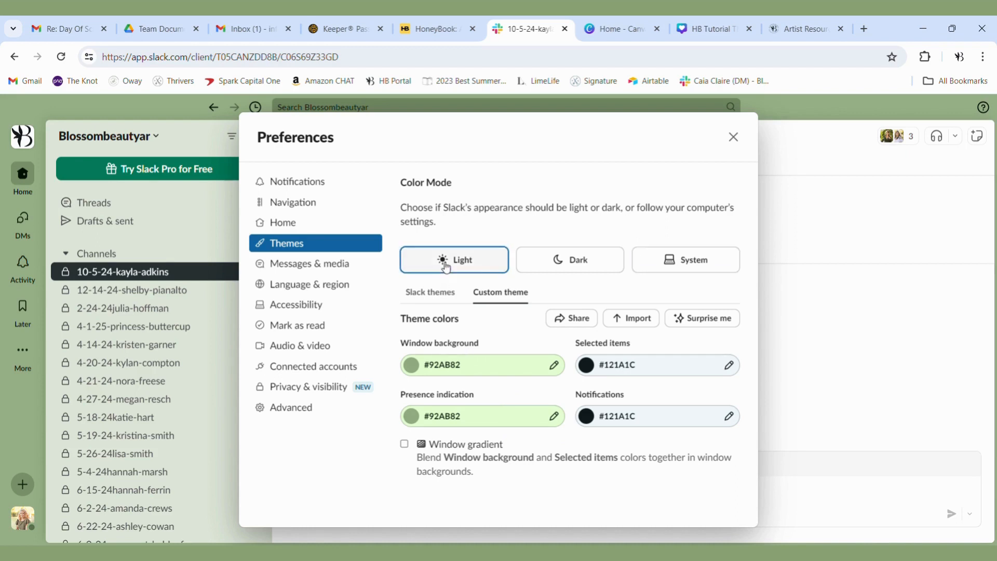
{"action": "left_click", "coordinate": [545, 265]}
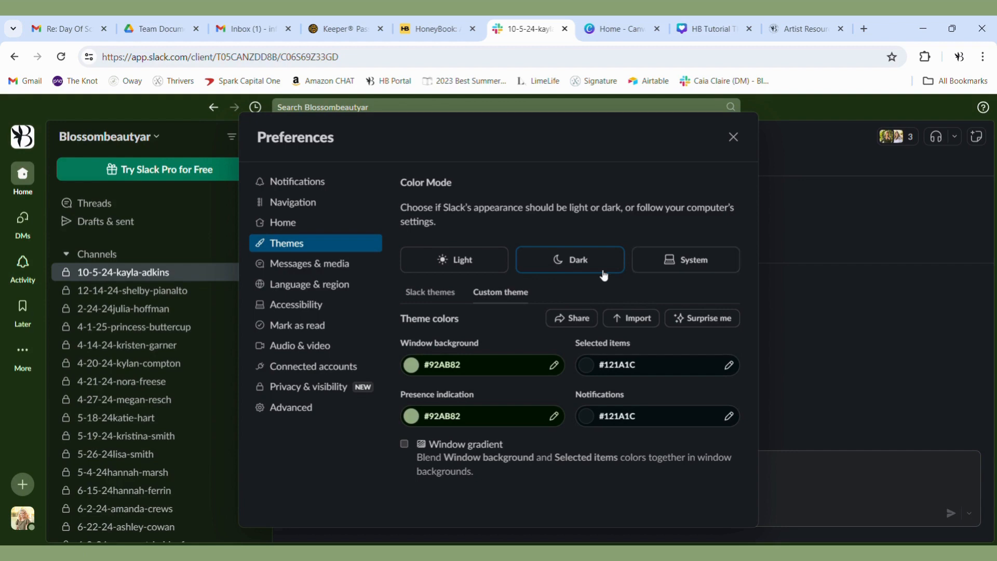
- Set the color mode in the theme preferences to System so it follows the computer's settings
{"action": "left_click", "coordinate": [652, 268]}
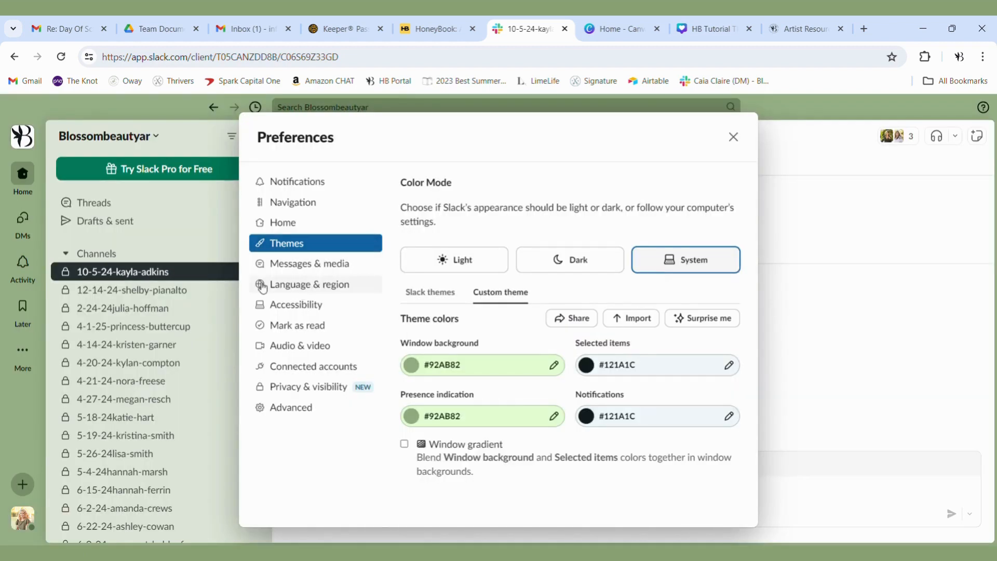
- Review the Messages & media preferences, from message theme, names and additional options to emoji, inline media and links, and email forwarding
{"action": "left_click", "coordinate": [297, 266]}
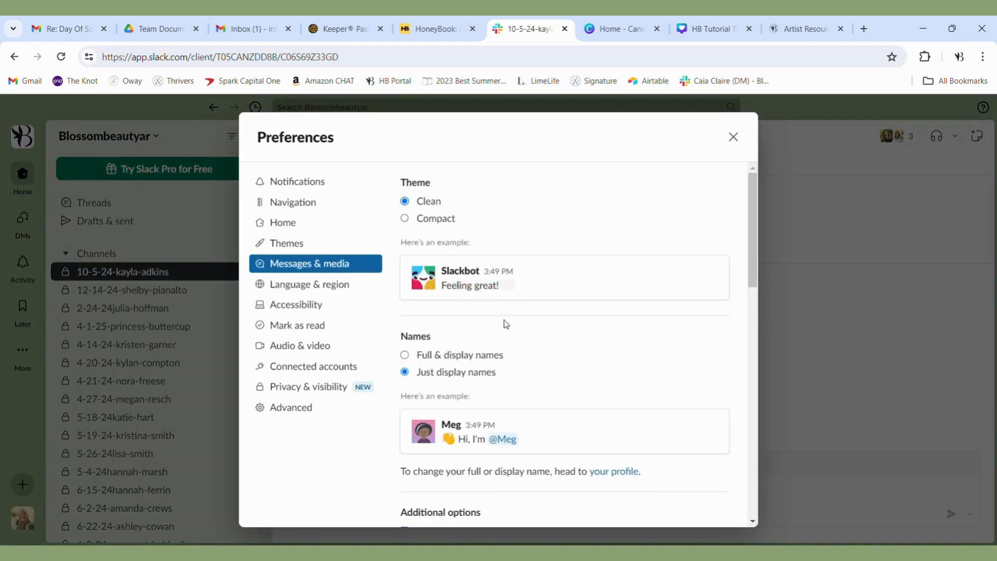
{"action": "scroll", "coordinate": [509, 341], "scroll_direction": "down", "scroll_amount": 4}
{"action": "scroll", "coordinate": [514, 344], "scroll_direction": "down", "scroll_amount": 3}
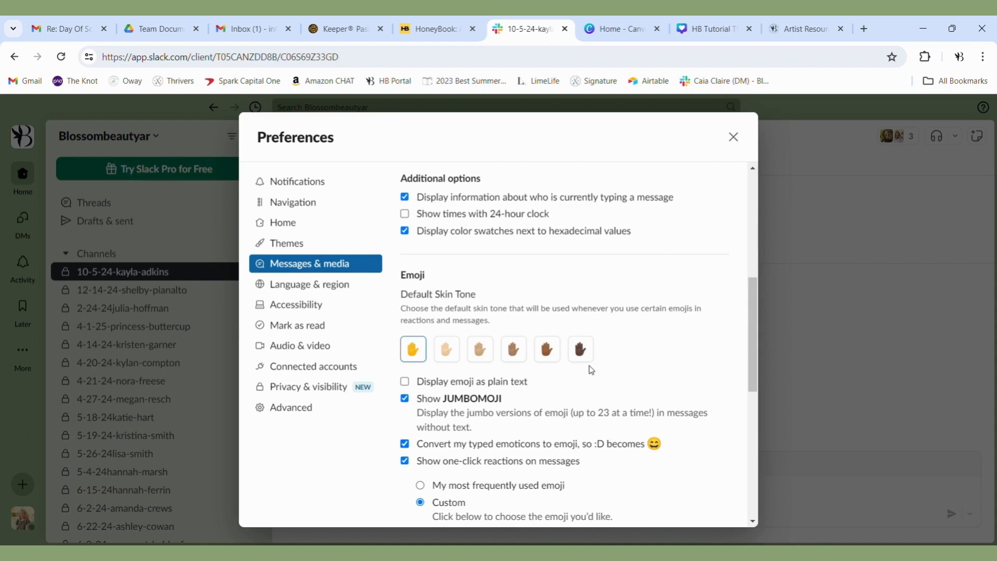
{"action": "scroll", "coordinate": [591, 370], "scroll_direction": "down", "scroll_amount": 3}
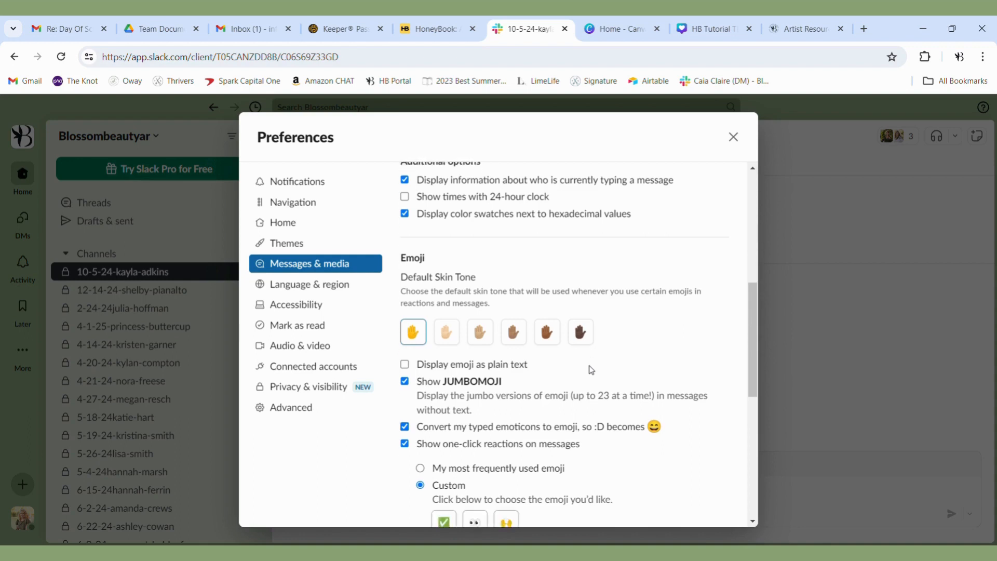
{"action": "scroll", "coordinate": [595, 370], "scroll_direction": "down", "scroll_amount": 4}
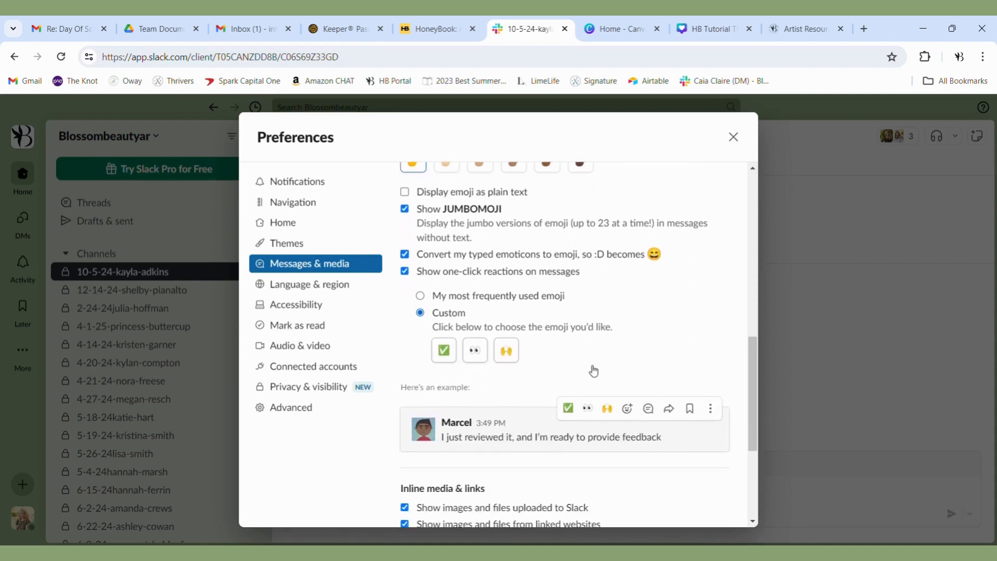
{"action": "scroll", "coordinate": [592, 370], "scroll_direction": "down", "scroll_amount": 1}
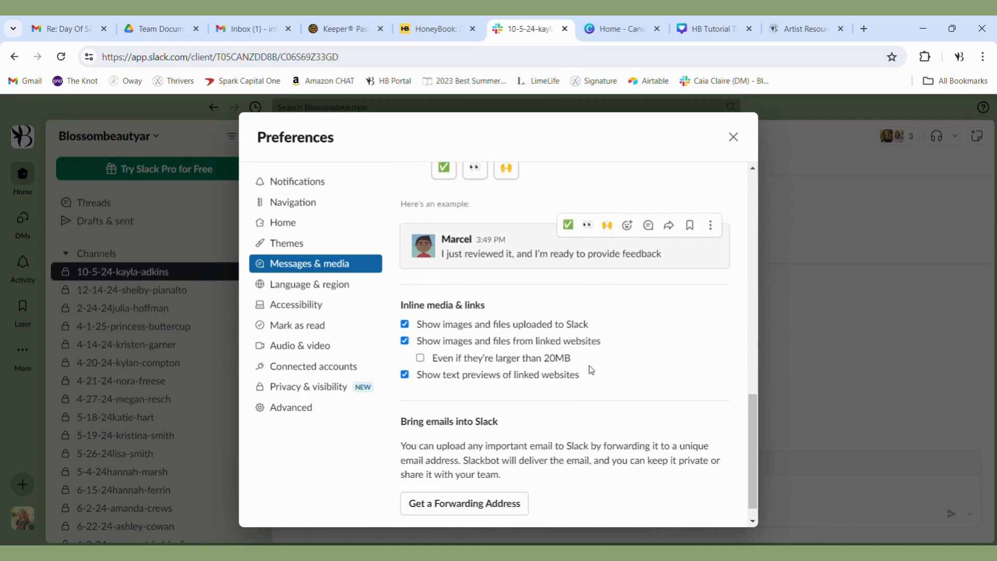